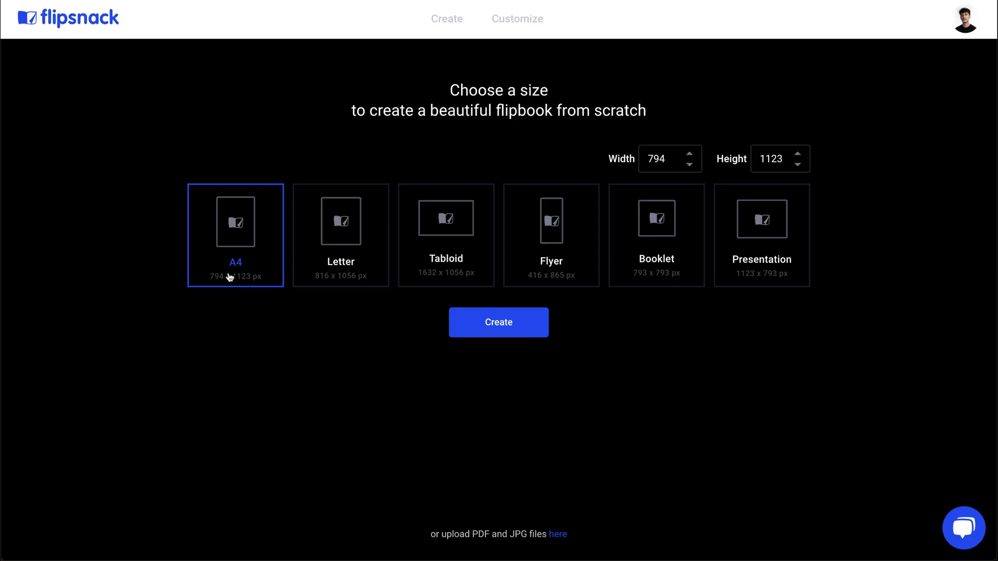
Step: Create an A4 flipbook and apply the 14-page Jitané Studio minimal-shapes template
click(519, 339)
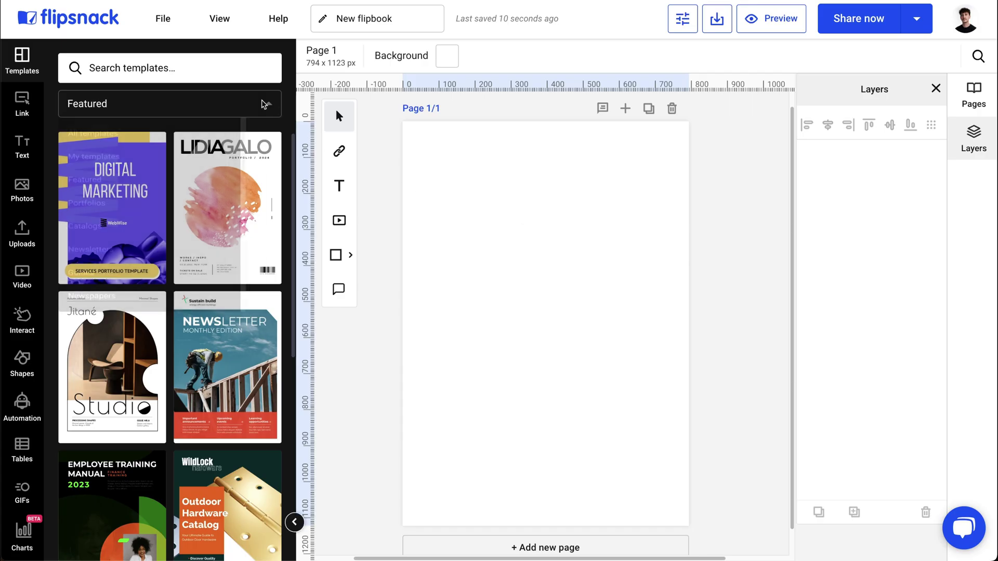
click(264, 103)
drag(277, 139, 274, 205)
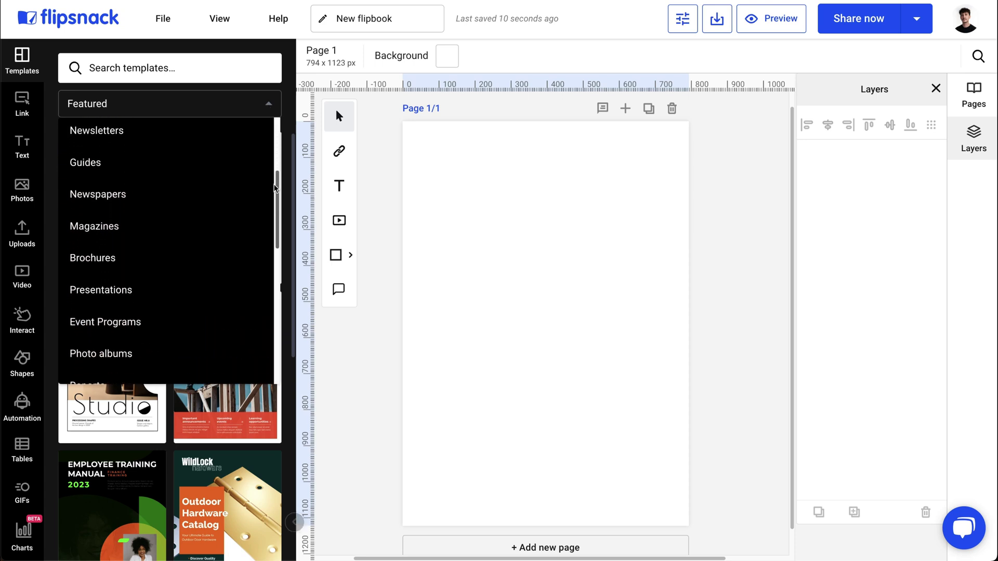
click(296, 111)
drag(294, 156, 294, 182)
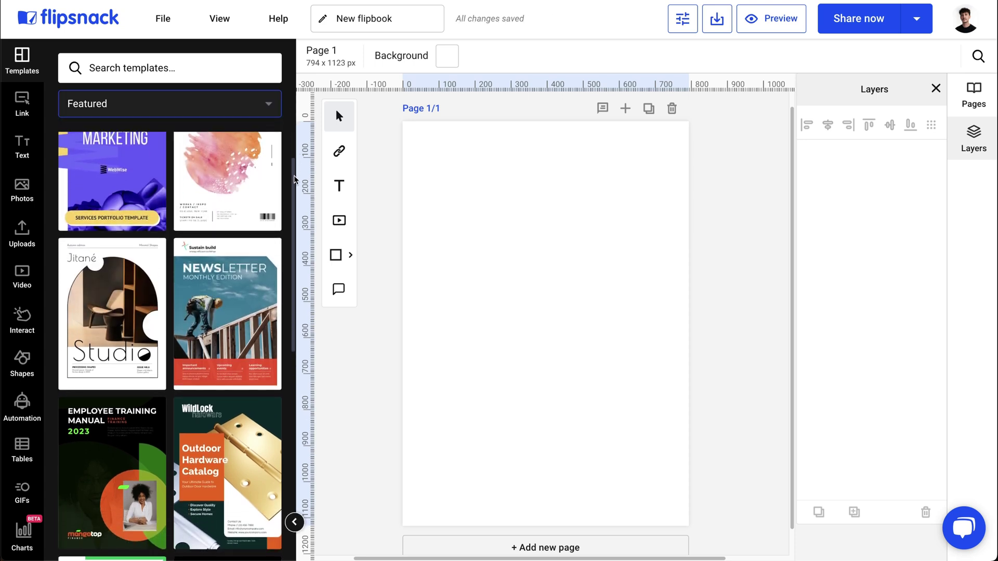
click(145, 316)
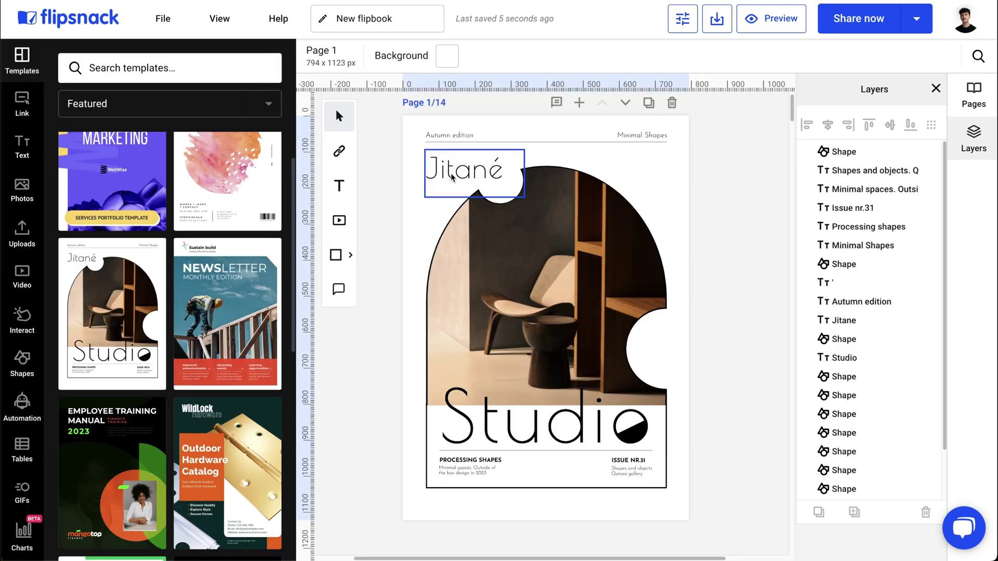
Step: Retype the cover texts as 'Lunaro', 'SHAPE AND OBJECTS' and 'Pulsepoint'
double_click(464, 170)
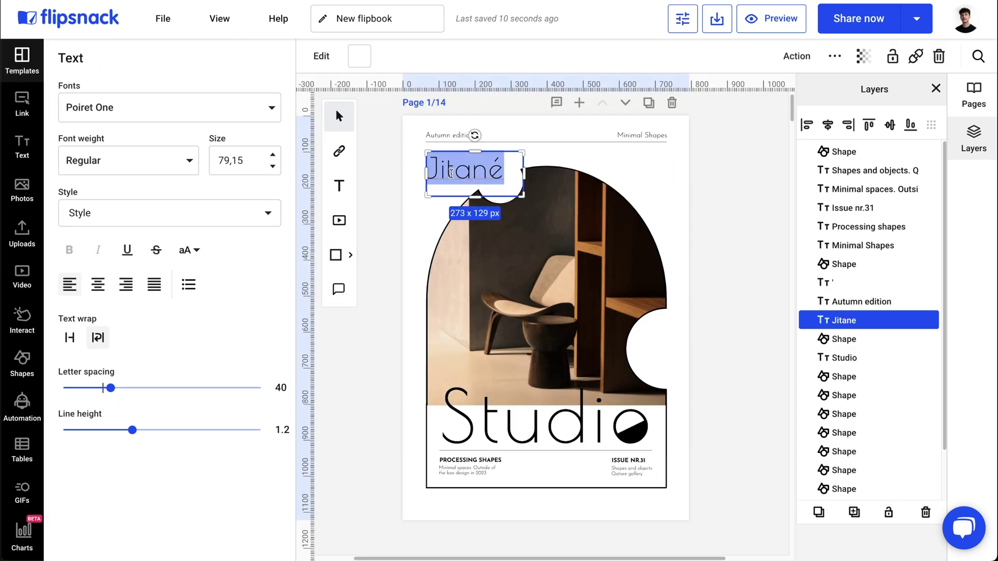
text(Lunaró)
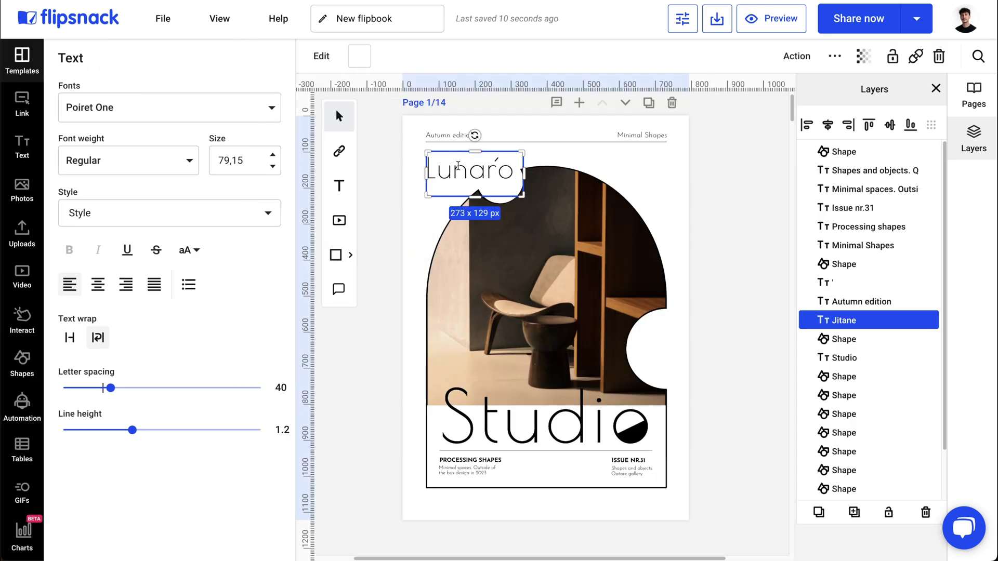
key(Escape)
click(477, 464)
text(Shape)
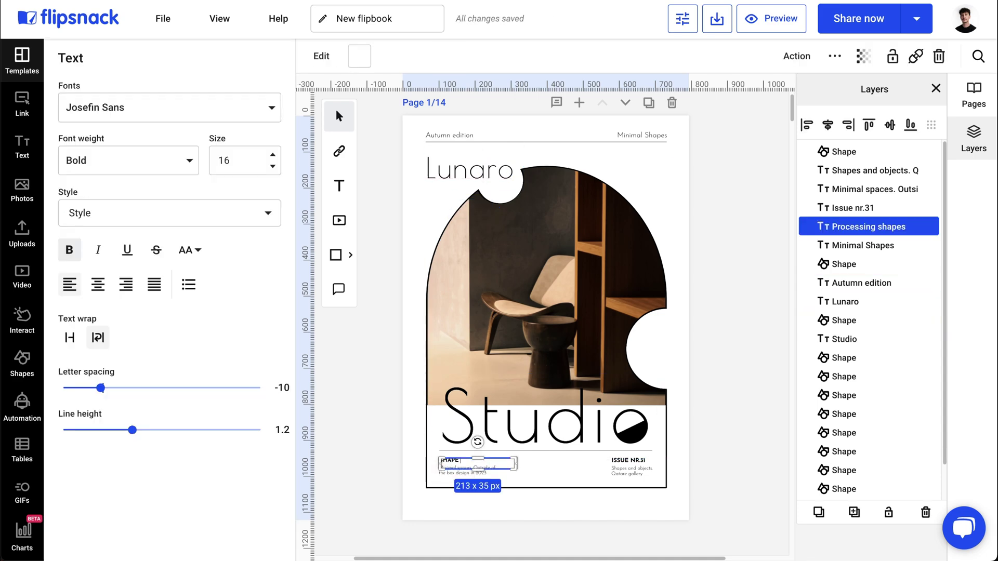
text(bjects)
click(640, 460)
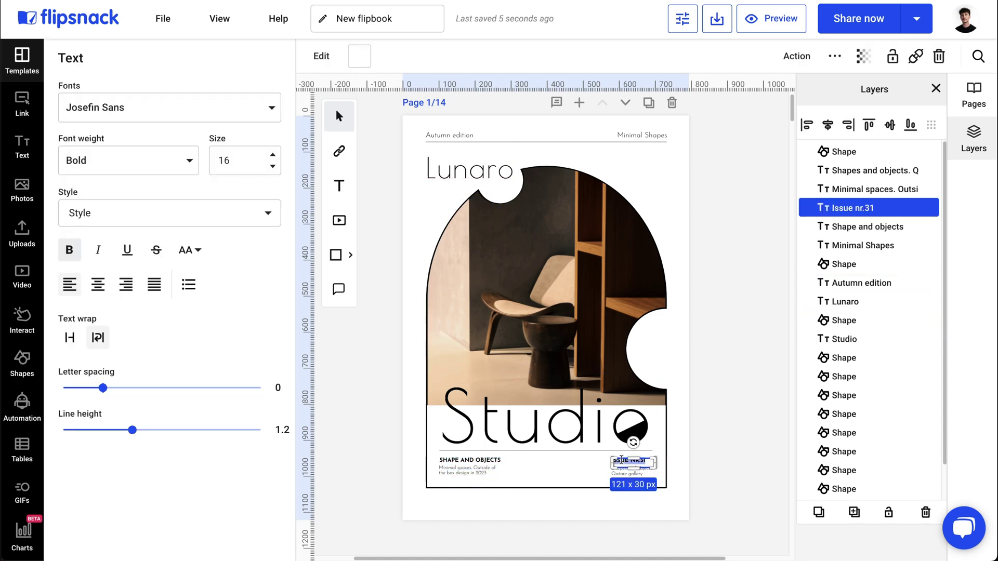
click(741, 305)
scroll(741, 305, down, 10)
Step: Change the page 4 'Concept' heading to the Poiret One font
click(466, 348)
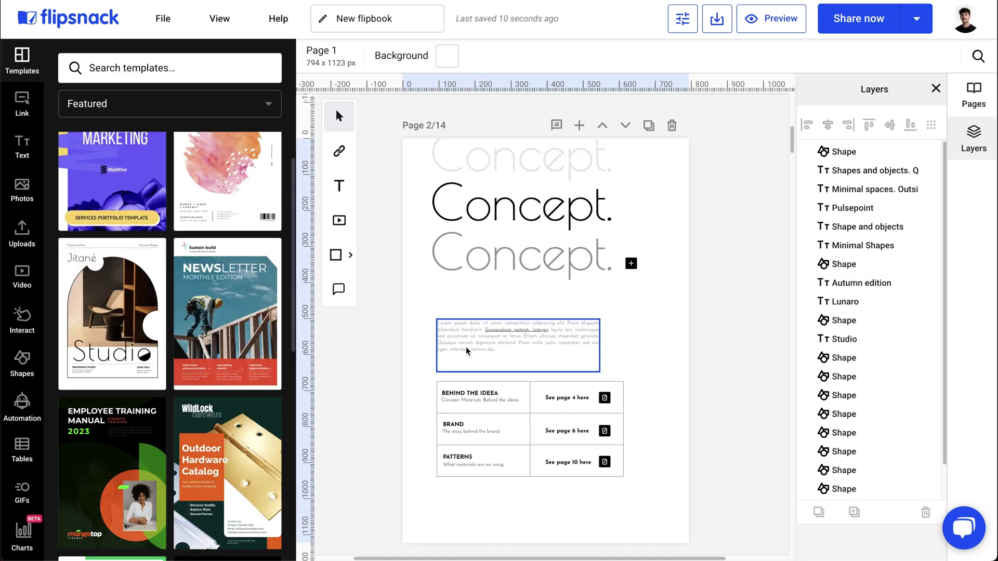
key(Escape)
click(553, 330)
scroll(722, 339, down, 5)
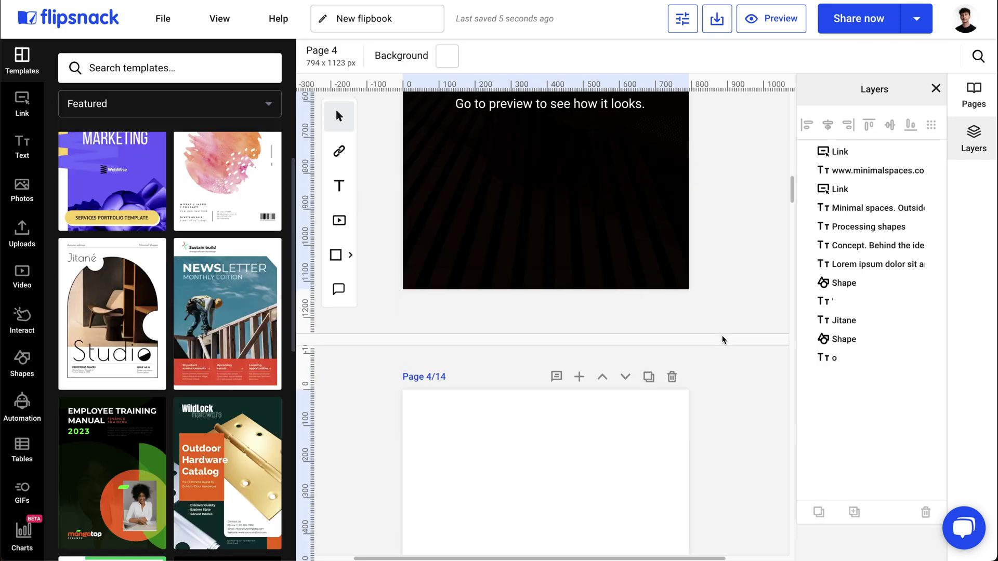
scroll(458, 173, down, 3)
click(457, 173)
click(169, 107)
text(poi)
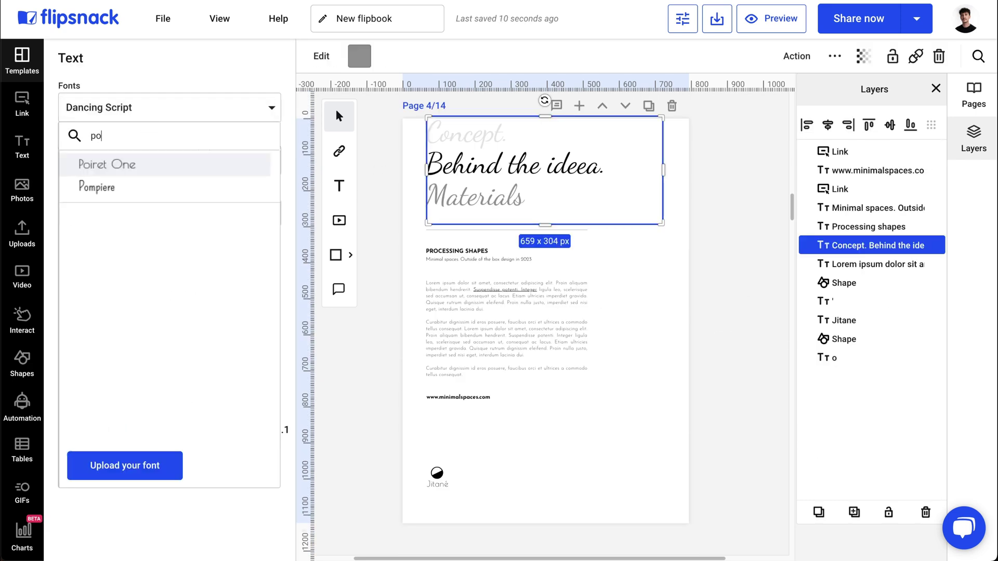
click(210, 167)
click(410, 200)
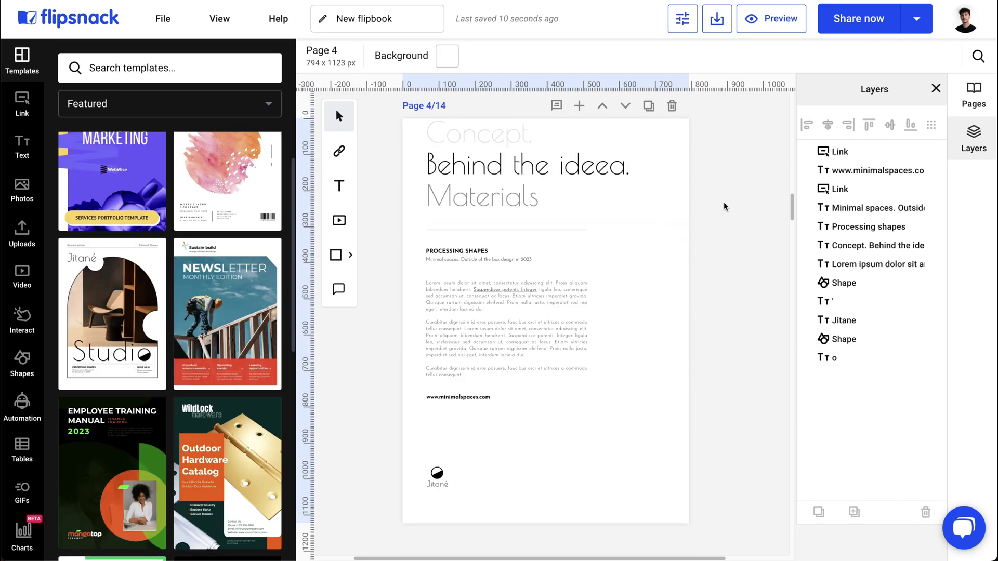
scroll(724, 207, down, 5)
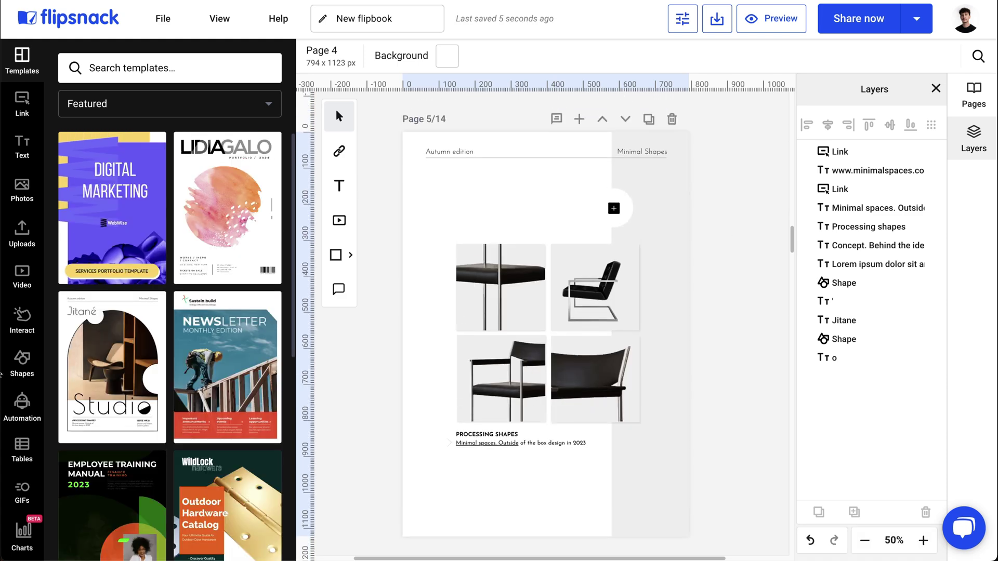
Step: Upload Cover.jpg and Photo1–4, and drag chair photos onto two page 5 images
click(22, 230)
click(172, 103)
click(312, 131)
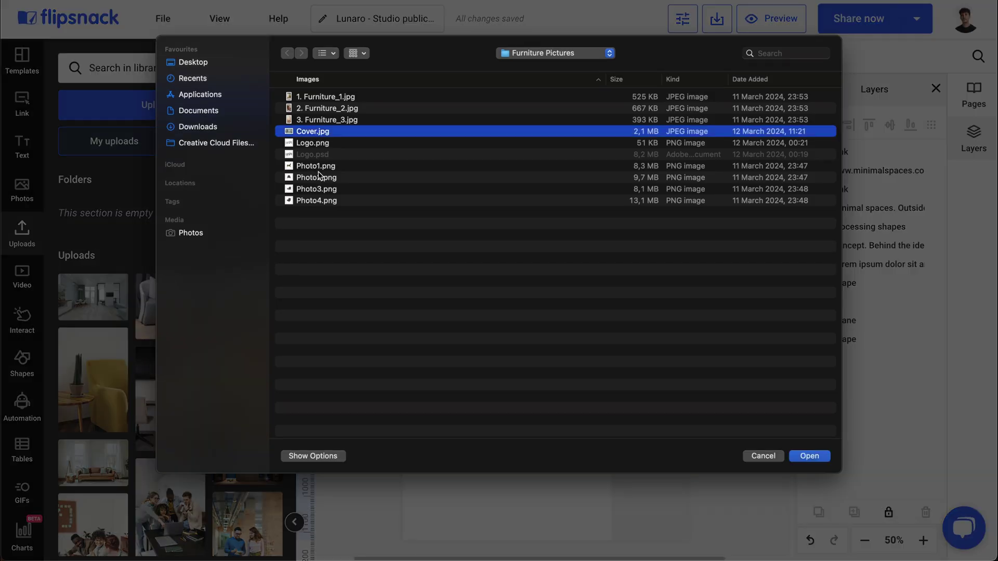
super+click(316, 165)
shift+click(316, 201)
key(Return)
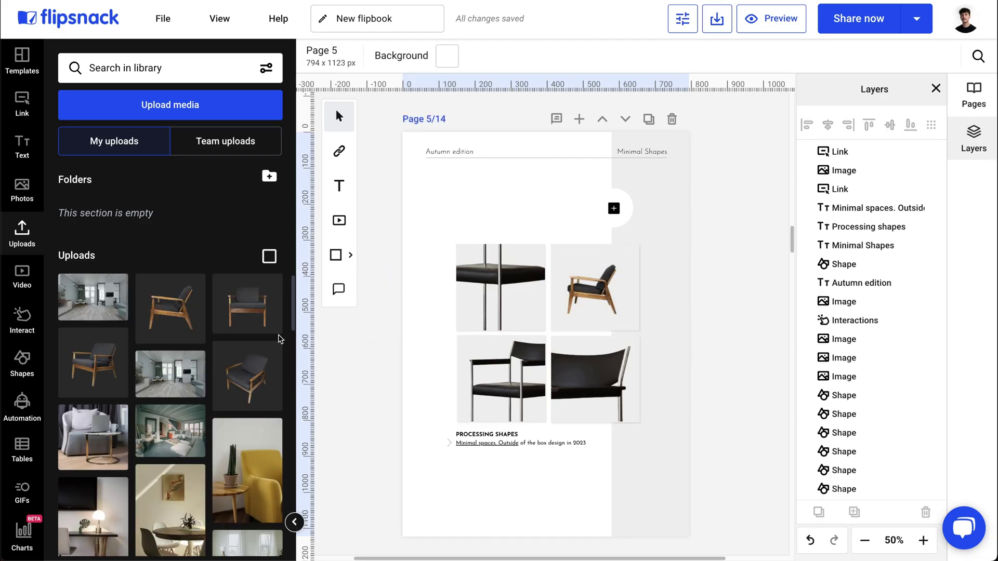
drag(93, 358, 595, 380)
drag(247, 375, 501, 296)
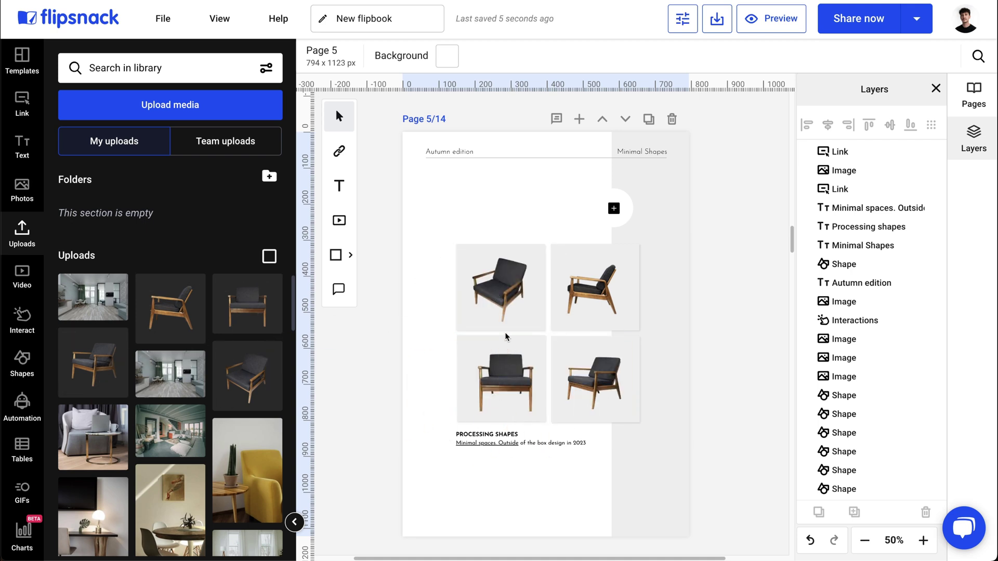
drag(791, 239, 791, 102)
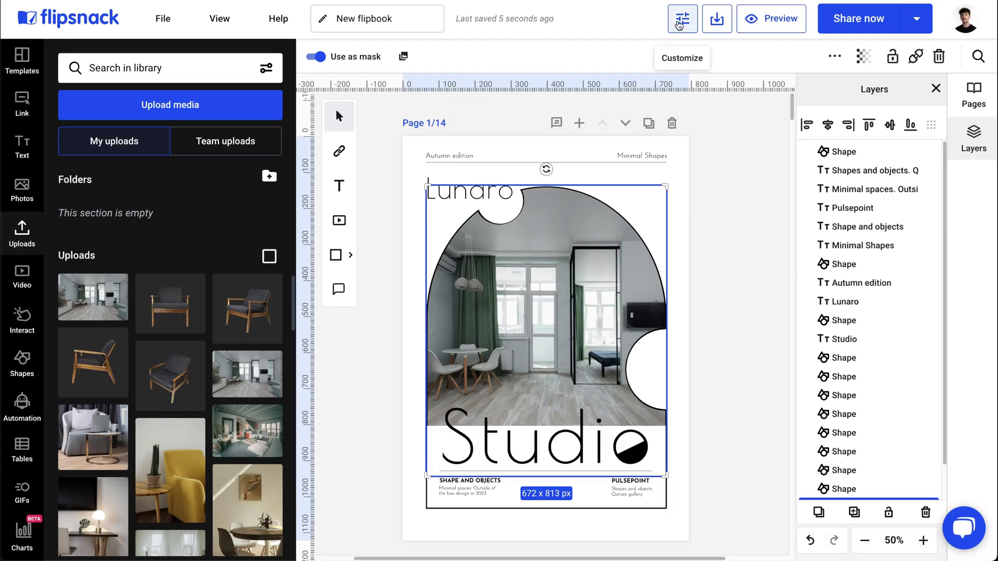
Step: Give the flipbook player a pale pink #E8DADA background under Branding
click(679, 20)
click(331, 130)
click(35, 332)
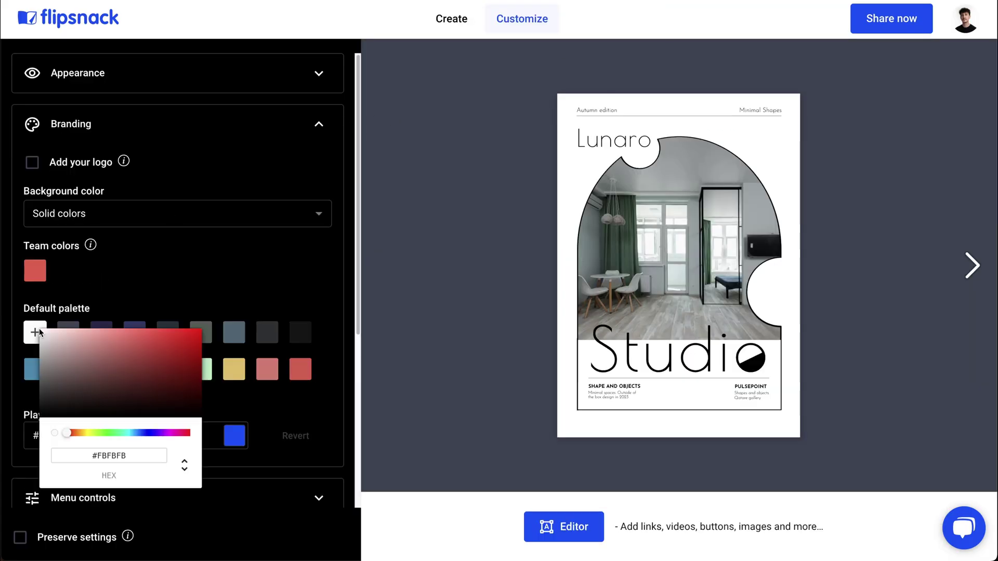
Step: Add the Lunaro logo to the player and open the publish dialog
click(45, 163)
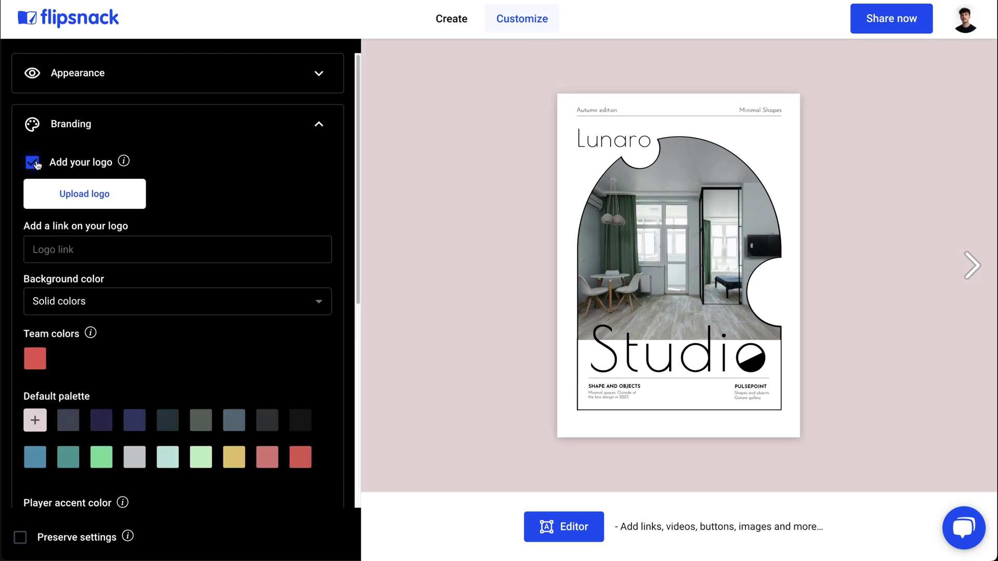
click(84, 194)
click(222, 328)
click(785, 457)
click(902, 23)
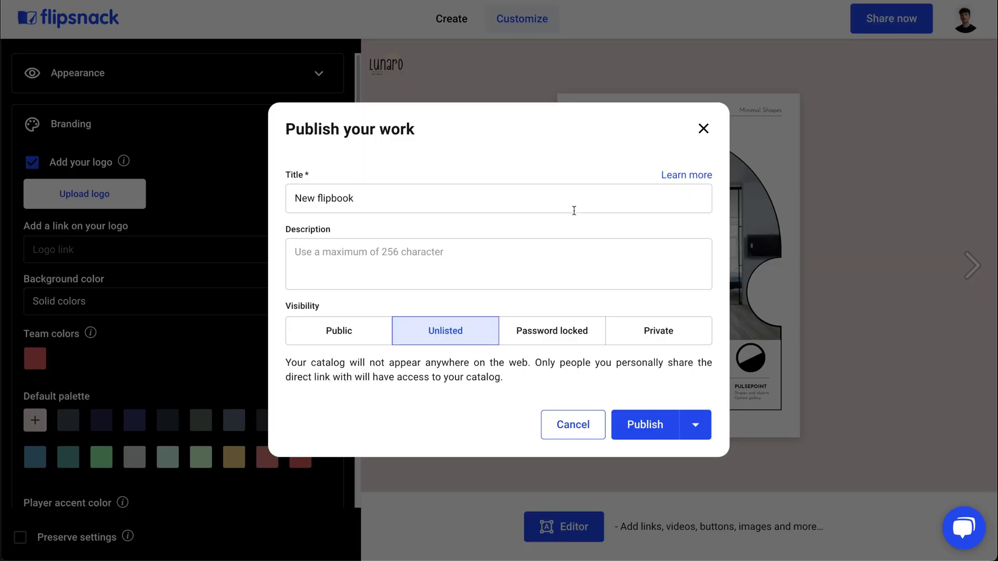
Step: Choose Public visibility for 'Lunaro - Studio publication'
click(329, 338)
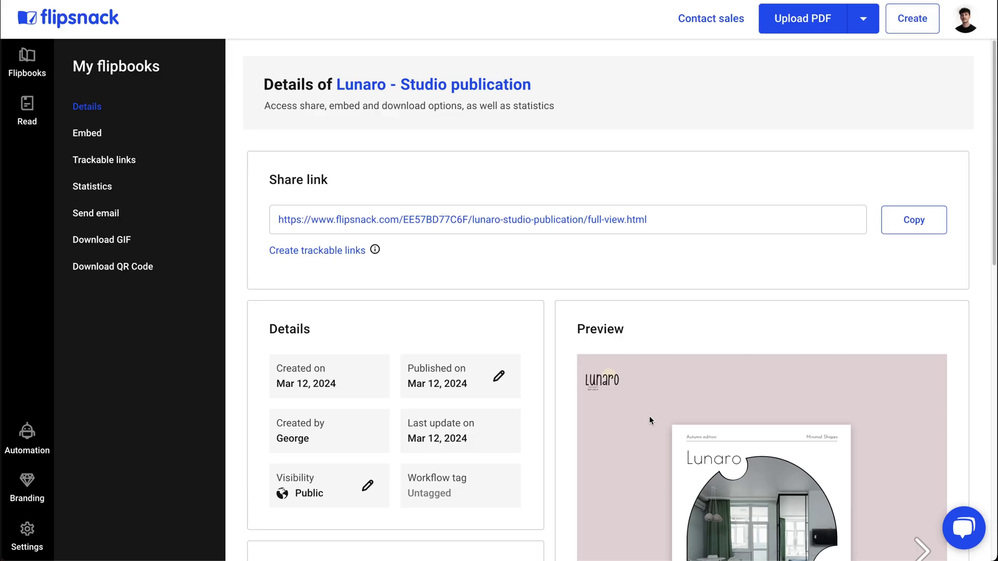
scroll(649, 421, down, 5)
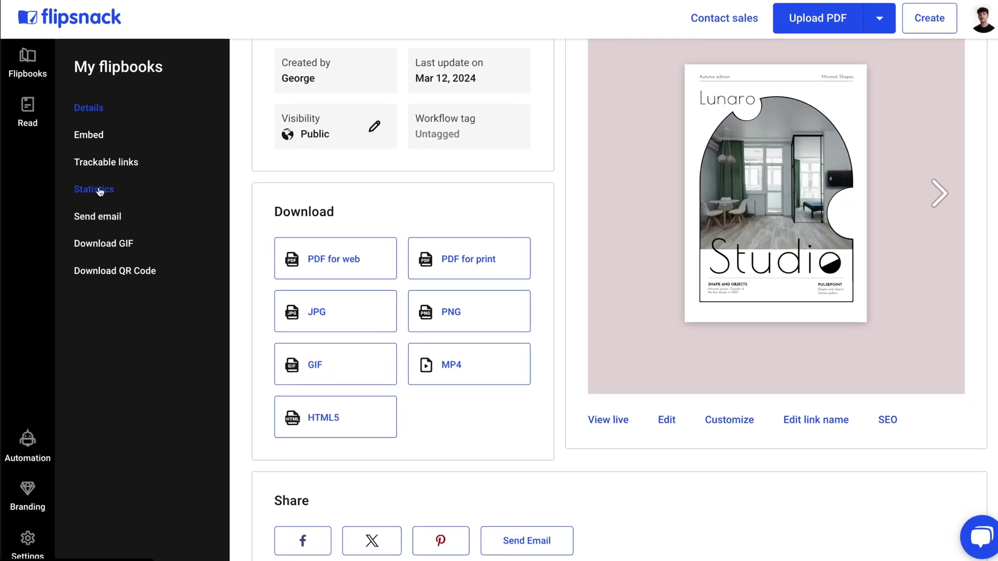
Step: View the Statistics report showing 320 impressions and 152 views
click(100, 192)
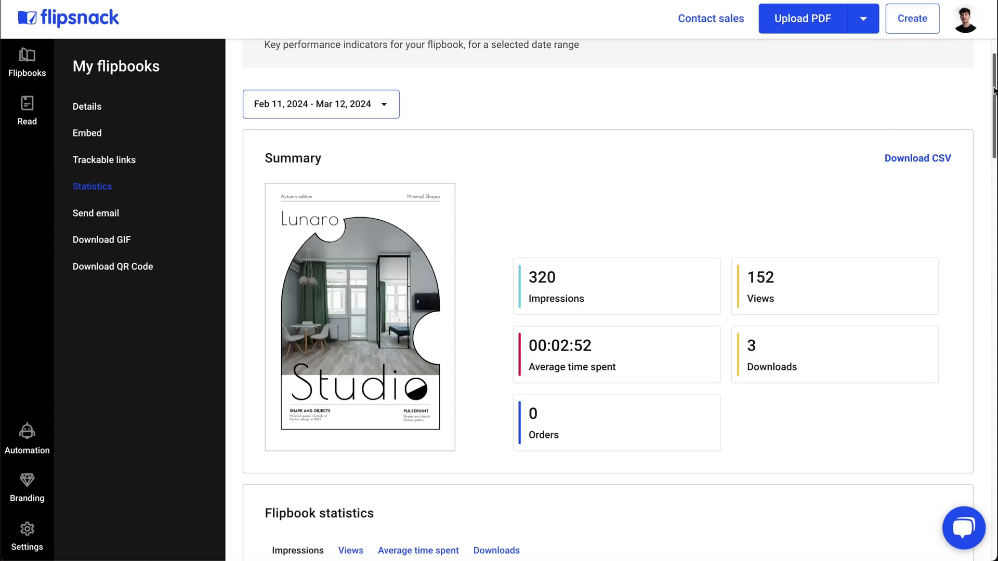
drag(994, 91, 995, 336)
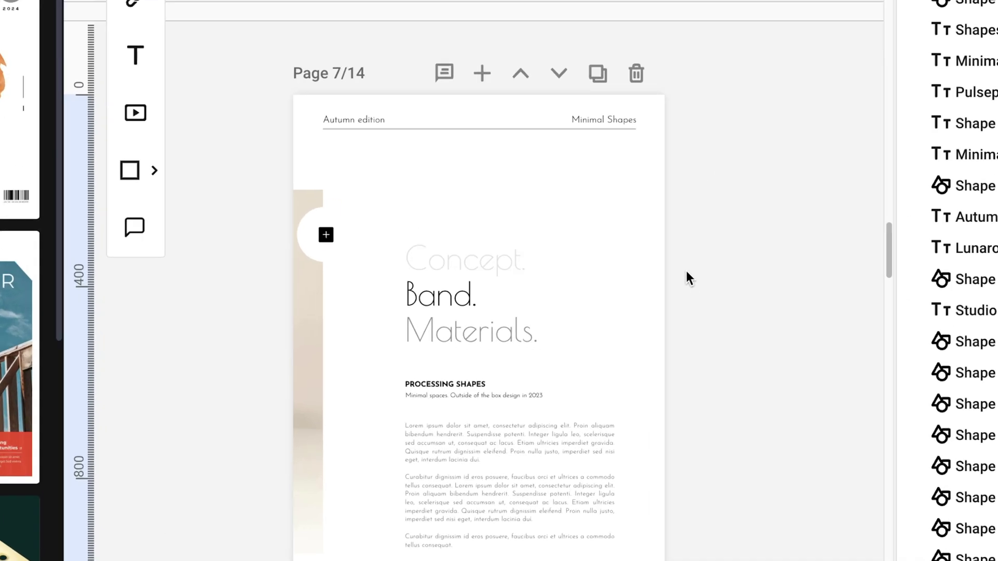
Step: Edit the page 7 'Concept. Band. Materials.' heading, placing the cursor inside 'Band'
click(422, 281)
double_click(422, 281)
click(375, 278)
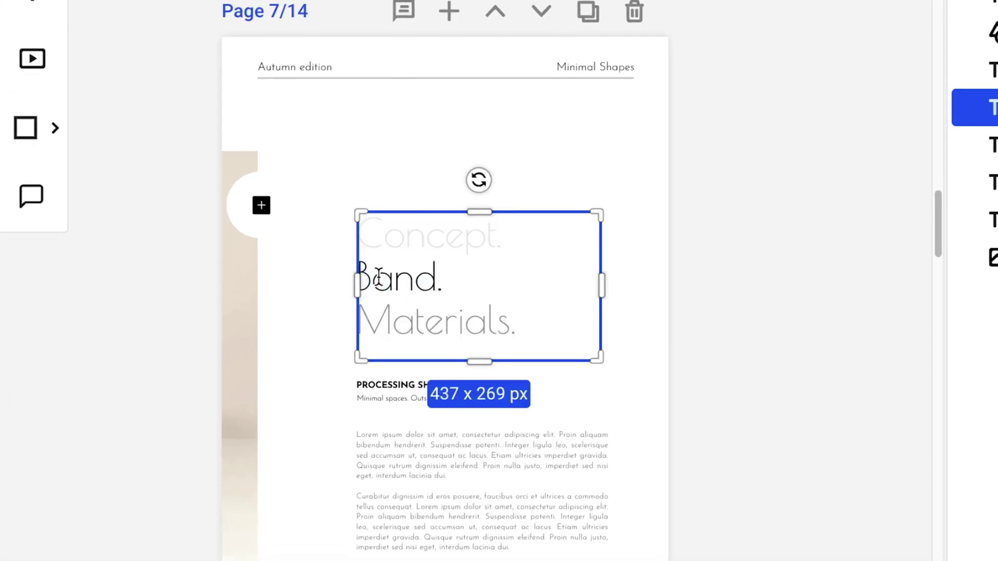